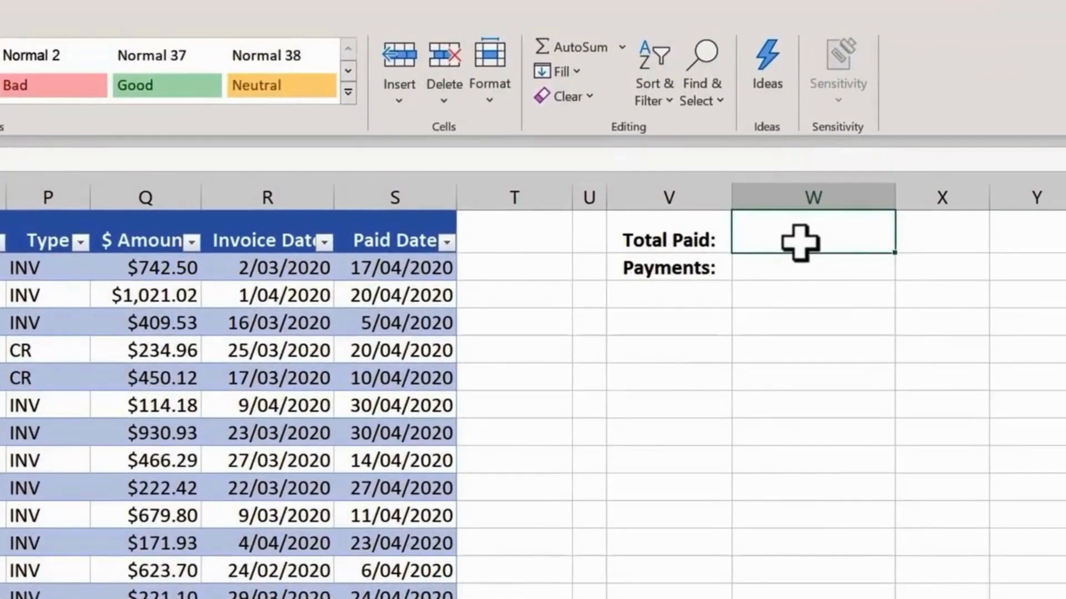
Step: Total the $ Amount column of tbl_Supplier in the Total Paid cell W1 with a SUM formula
{"action": "type", "text": "=sum"}
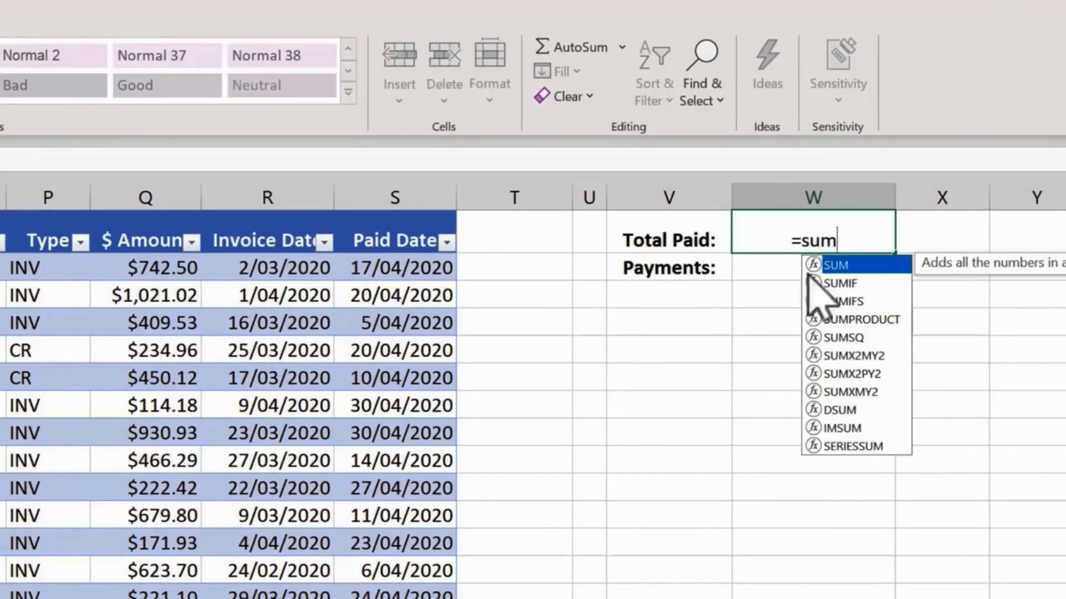
{"action": "key", "text": "Tab"}
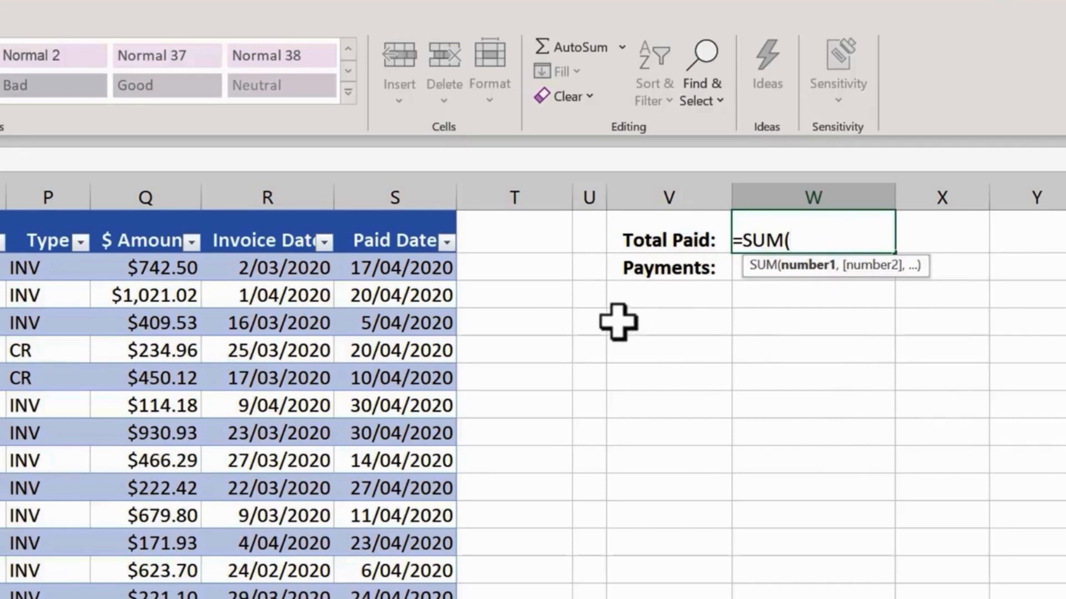
{"action": "left_click", "coordinate": [139, 207]}
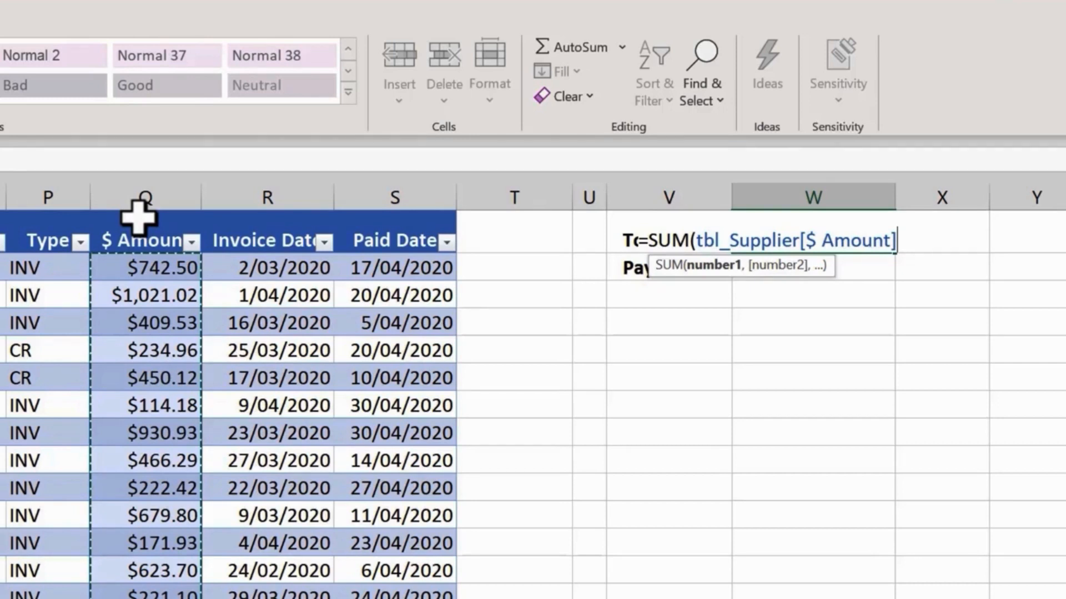
{"action": "key", "text": "Return"}
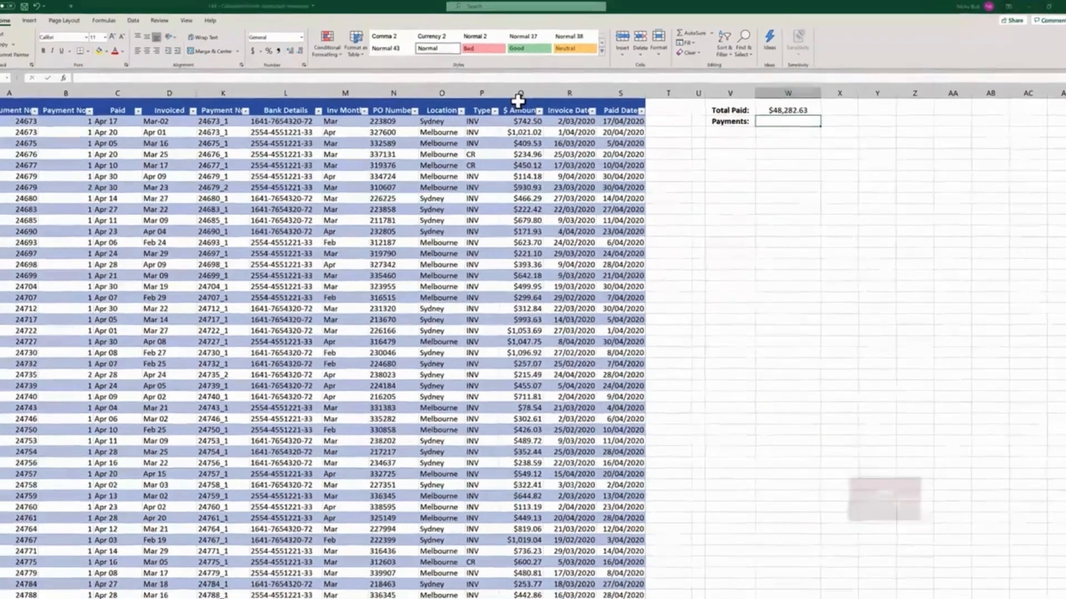
Step: Count the payments in cell W2 with a ROWS formula that references the tbl_Supplier table
{"action": "type", "text": "=row"}
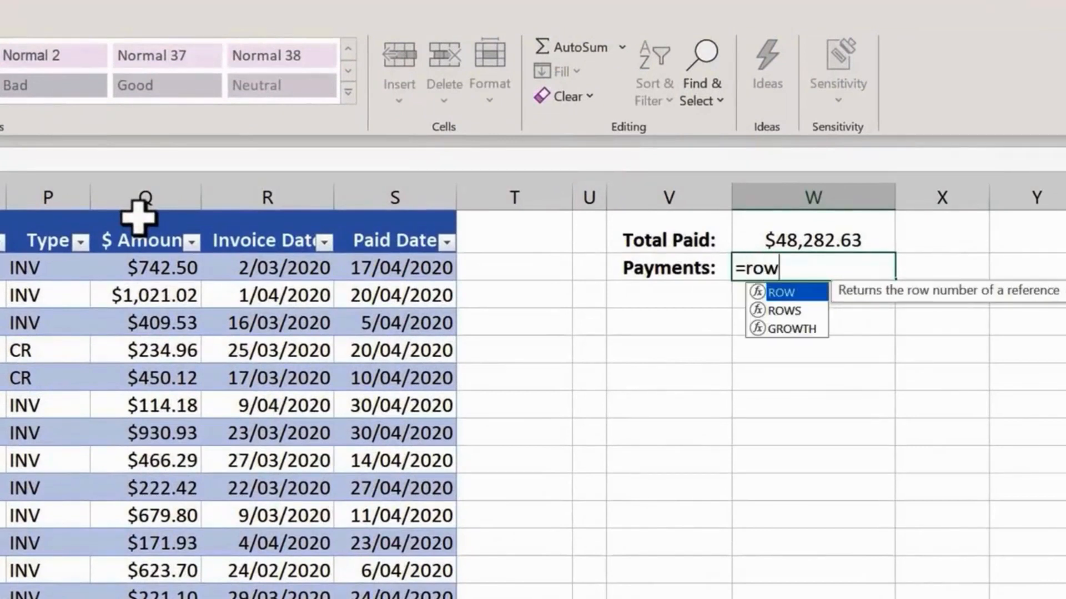
{"action": "key", "text": "Down"}
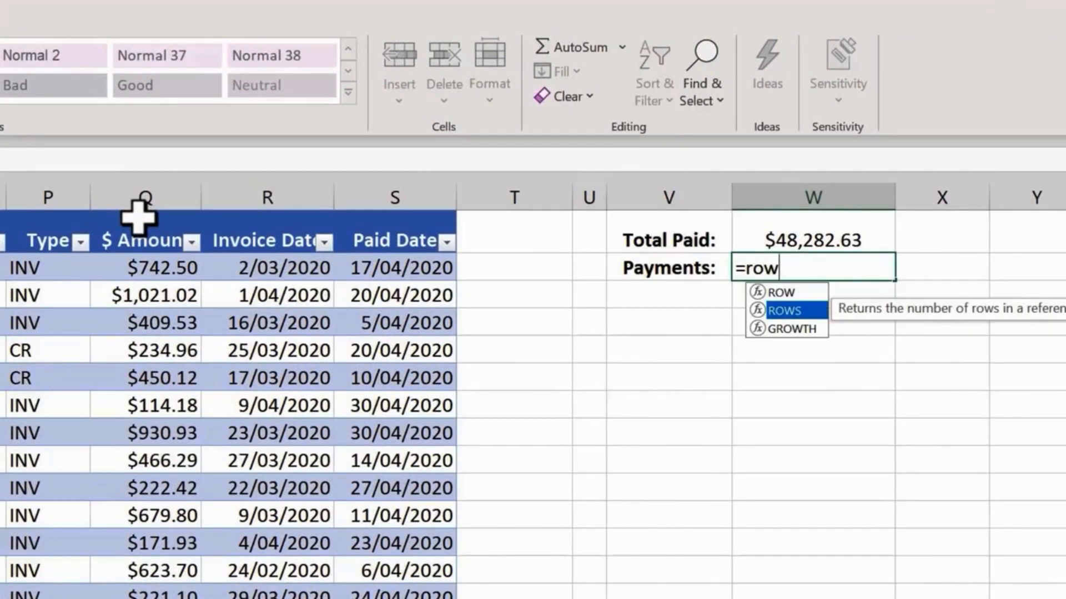
{"action": "key", "text": "Tab"}
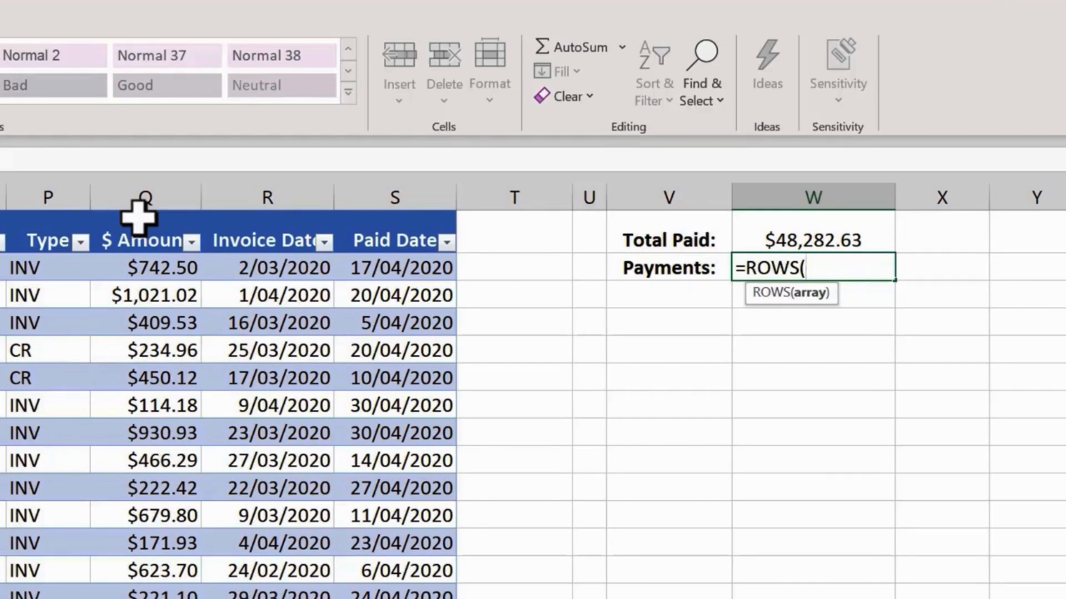
{"action": "type", "text": "tb"}
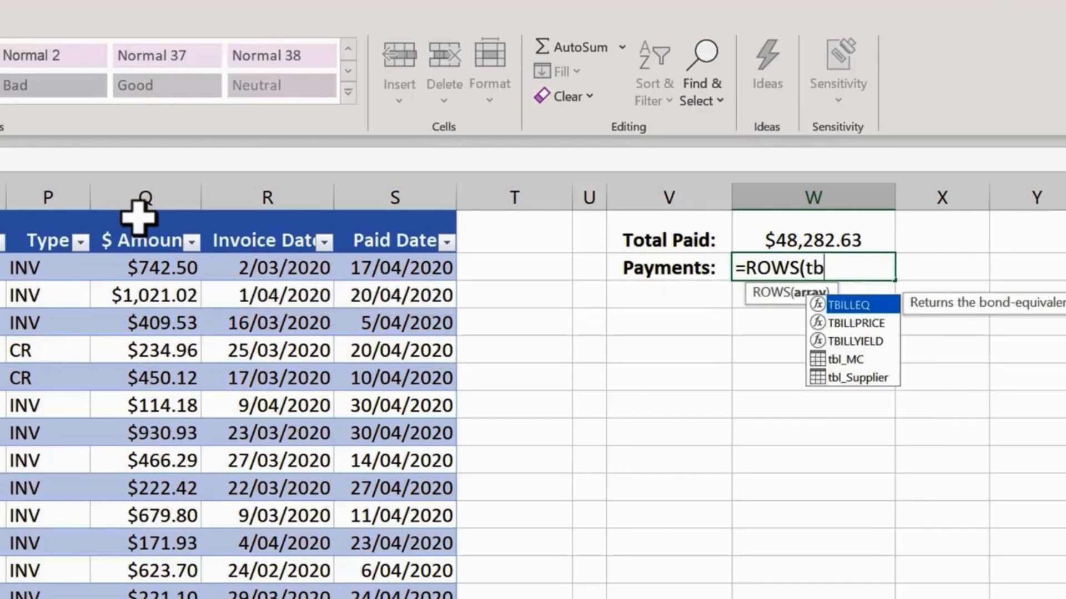
{"action": "key", "text": "Down"}
{"action": "key", "text": "Down"}
{"action": "key", "text": "Down"}
{"action": "key", "text": "Down"}
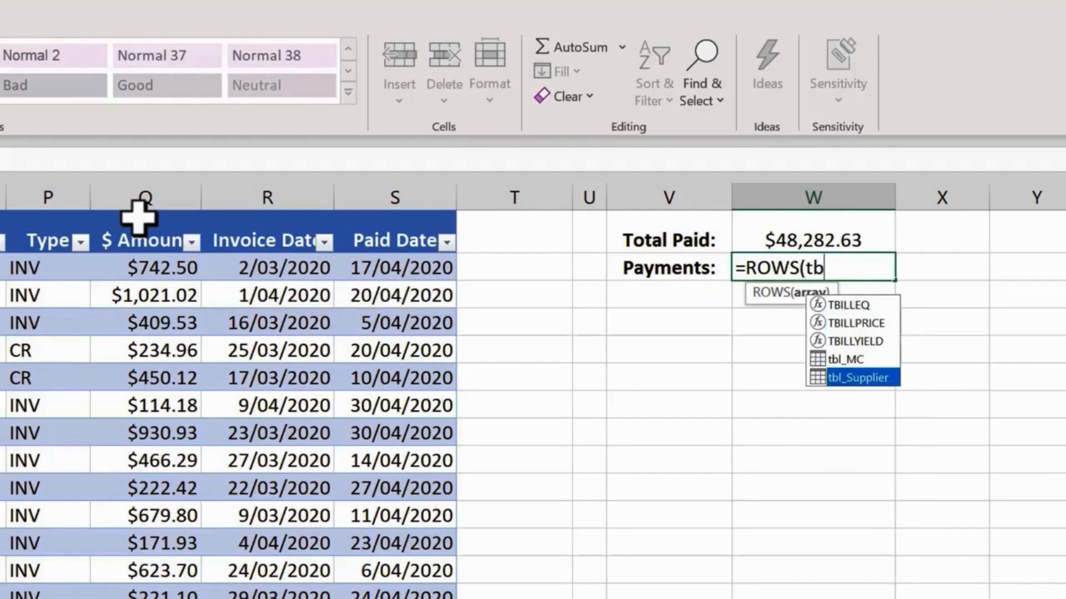
{"action": "key", "text": "Tab"}
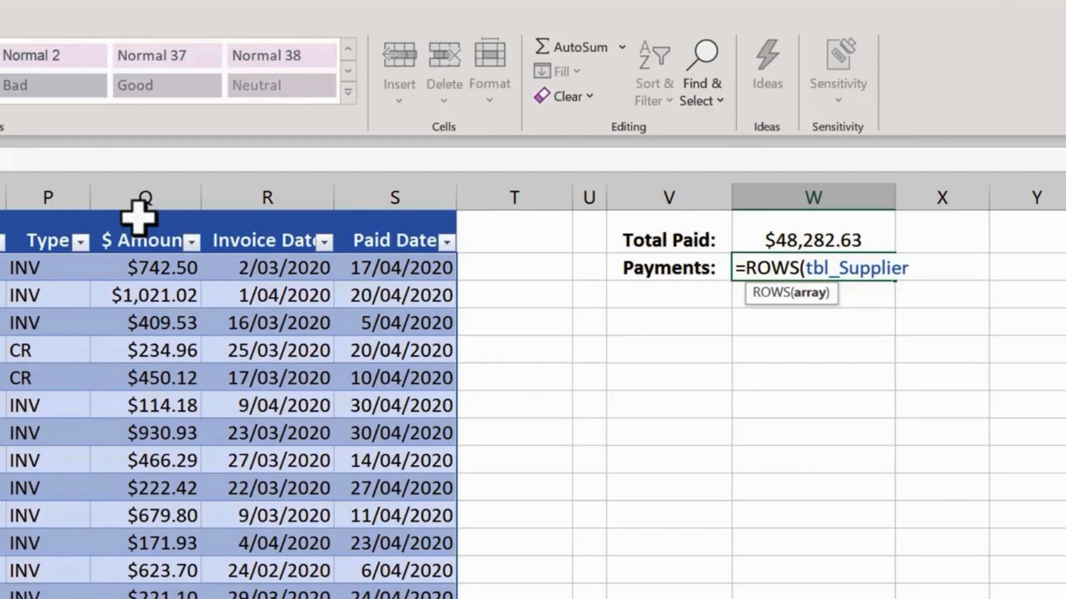
{"action": "key", "text": "Return"}
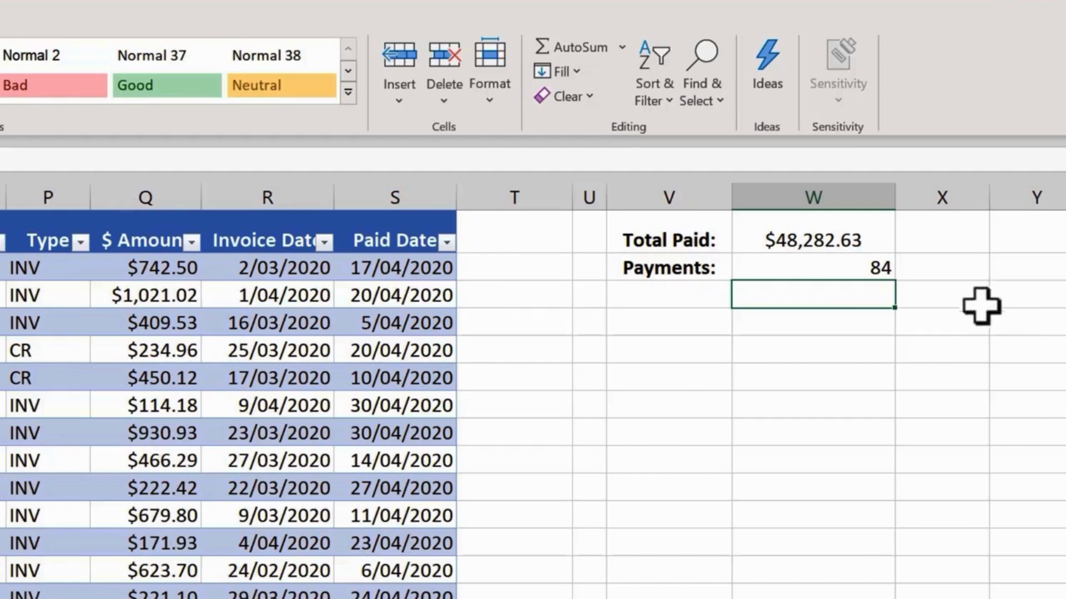
Step: Add a calculated column beside Paid Date, starting in T2, that subtracts Invoice Date from Paid Date
{"action": "left_click", "coordinate": [508, 271]}
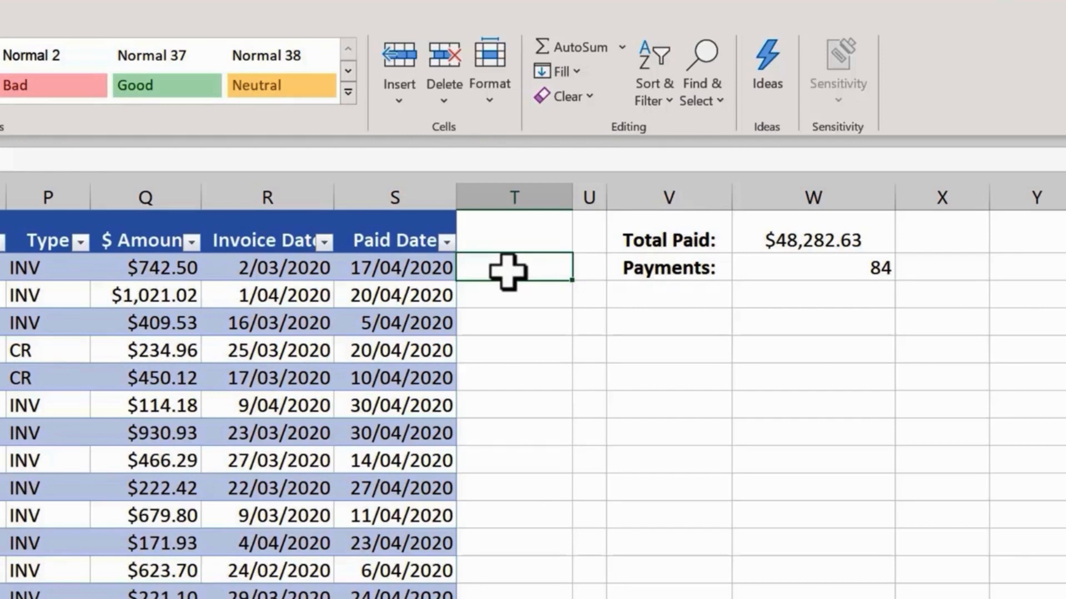
{"action": "type", "text": "="}
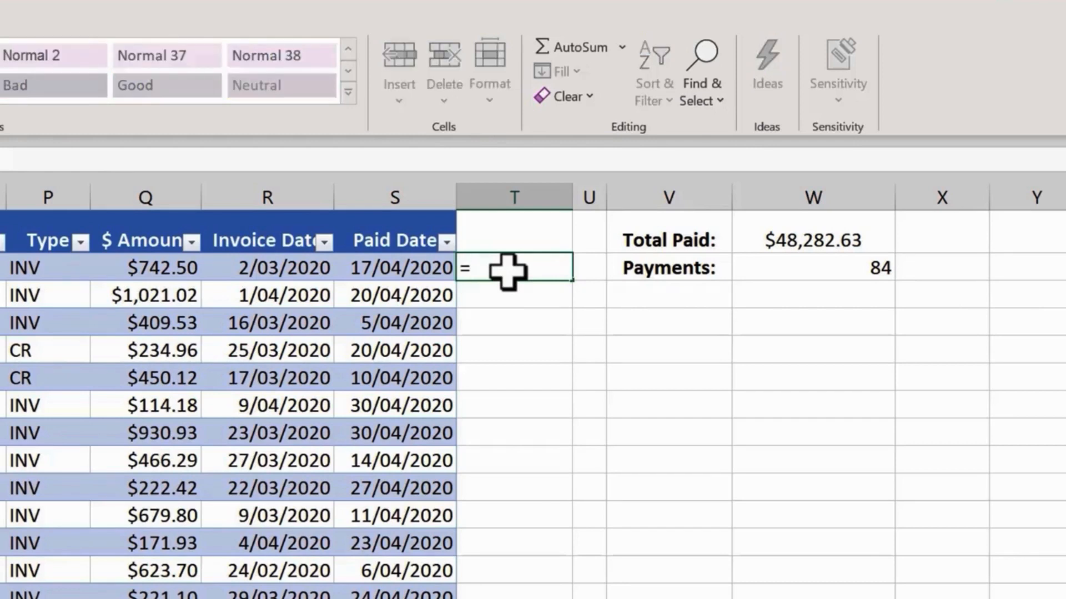
{"action": "left_click", "coordinate": [425, 267]}
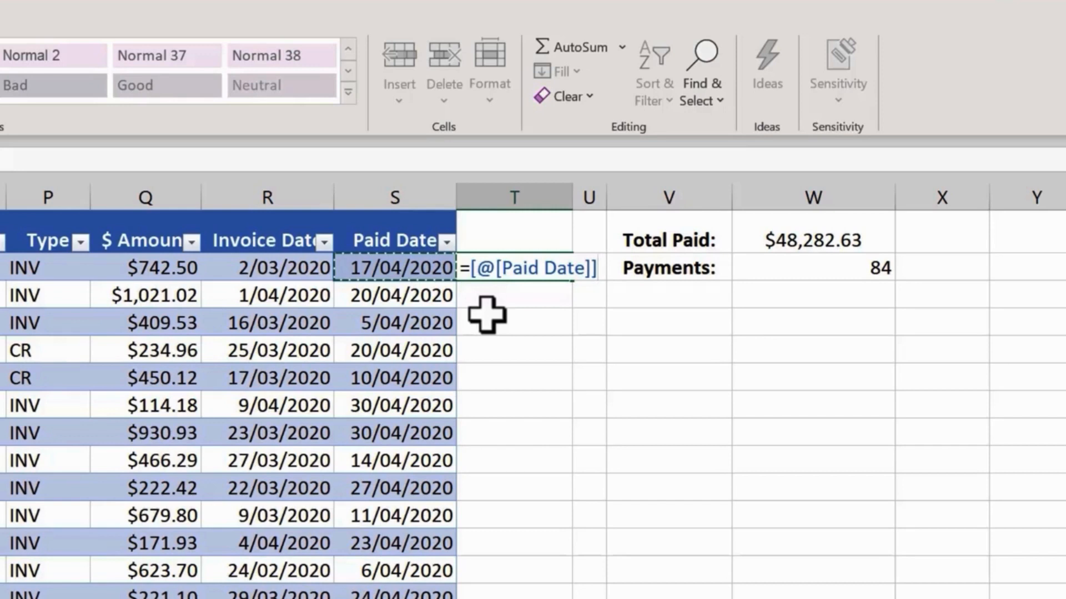
{"action": "type", "text": "-"}
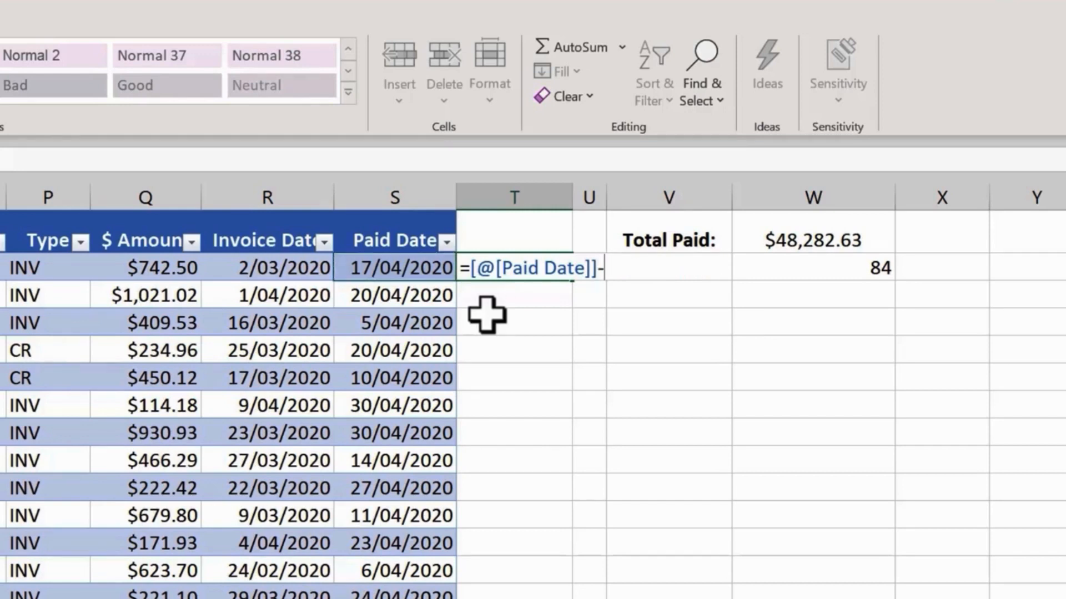
{"action": "left_click", "coordinate": [309, 268]}
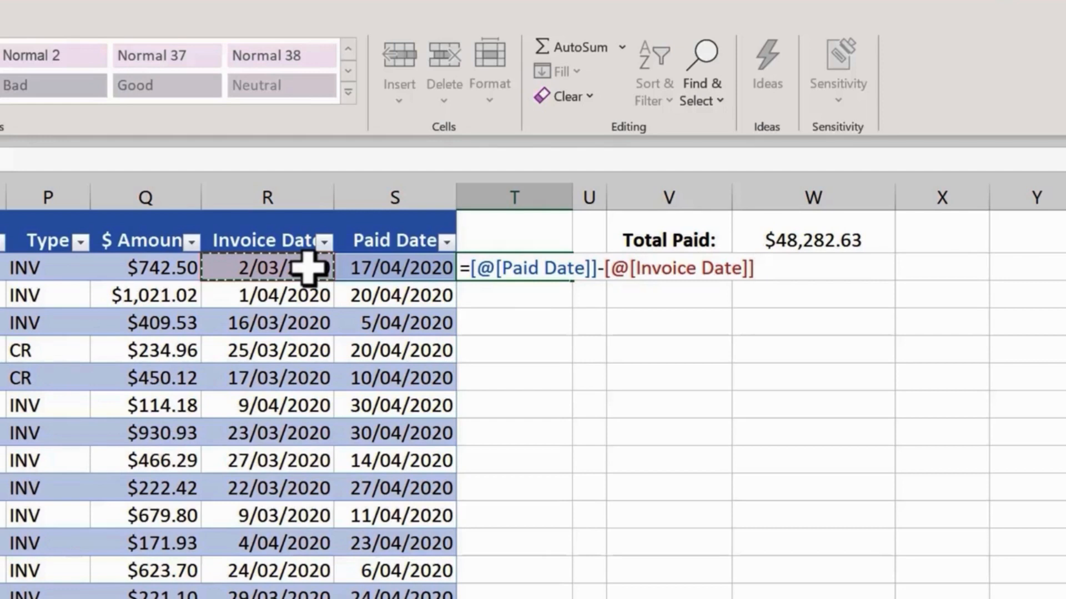
{"action": "key", "text": "Return"}
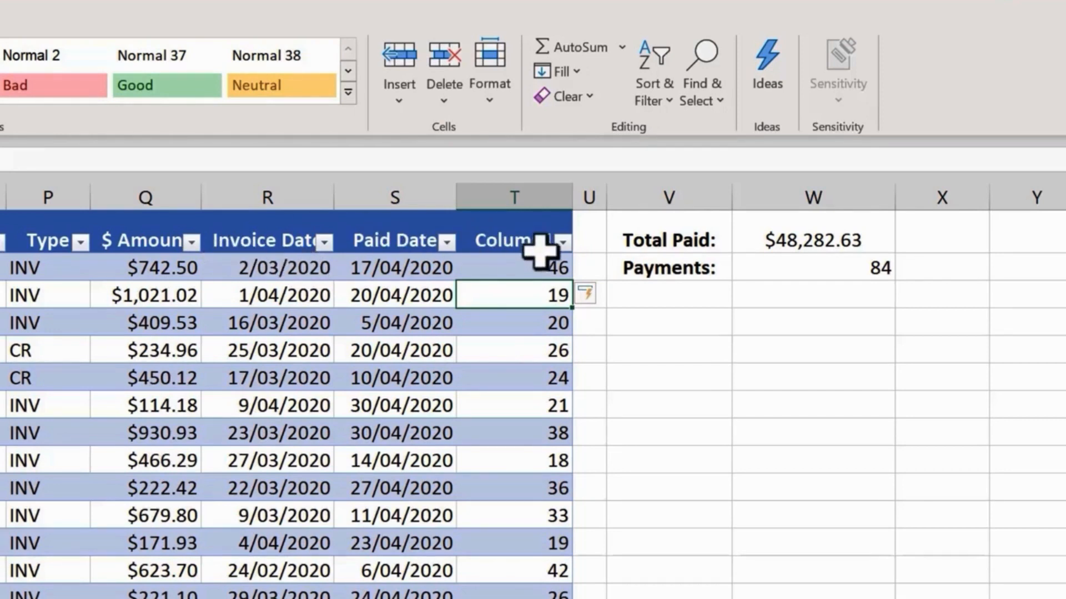
Step: Rename the header of the new calculated column as "Days to Pay"
{"action": "left_click", "coordinate": [515, 237]}
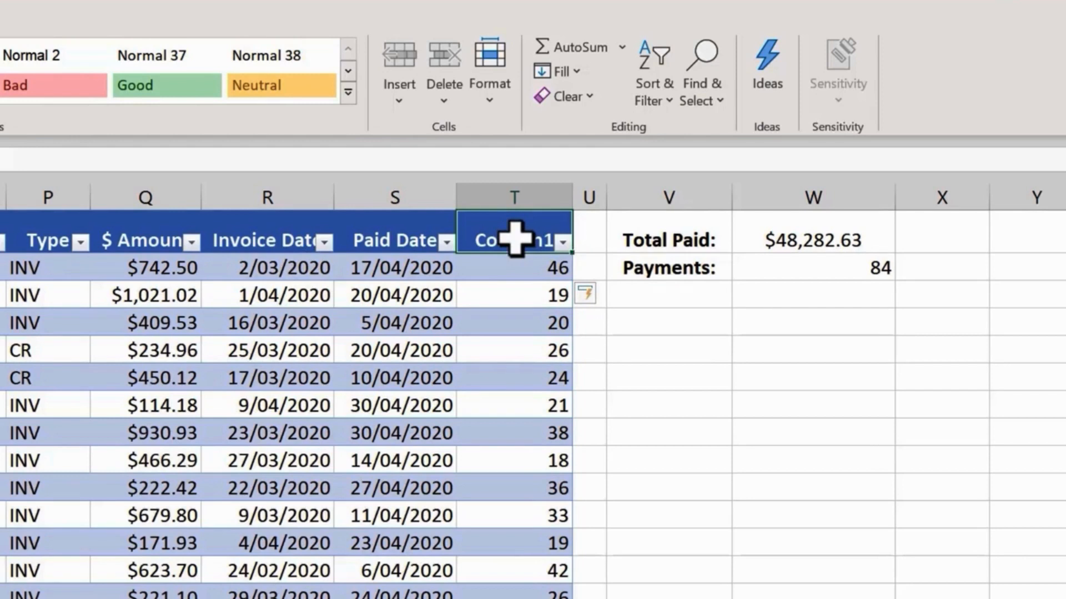
{"action": "type", "text": "Days to P"}
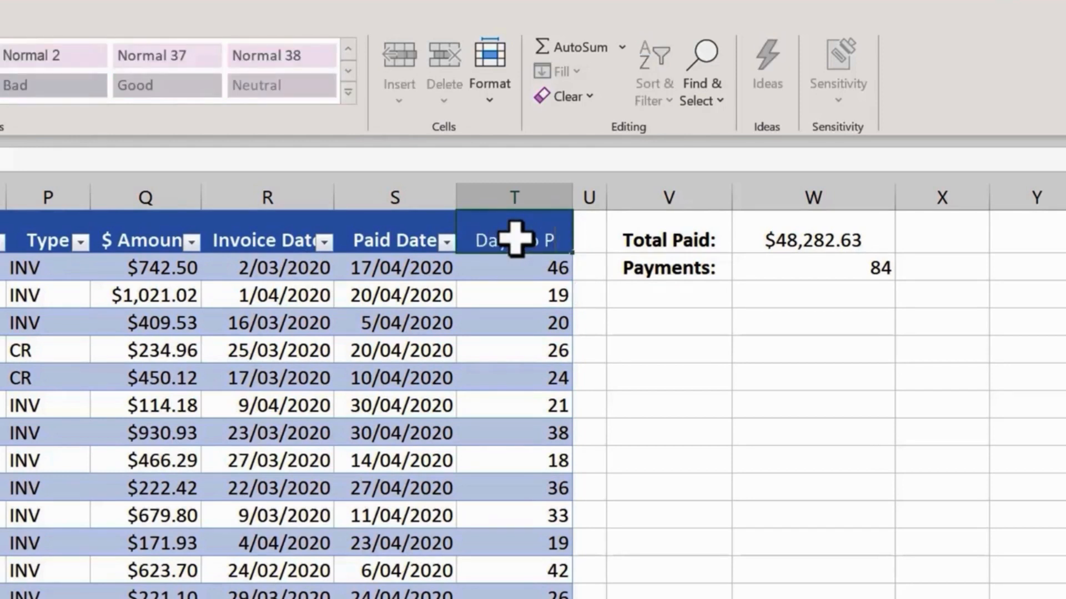
{"action": "type", "text": "ay"}
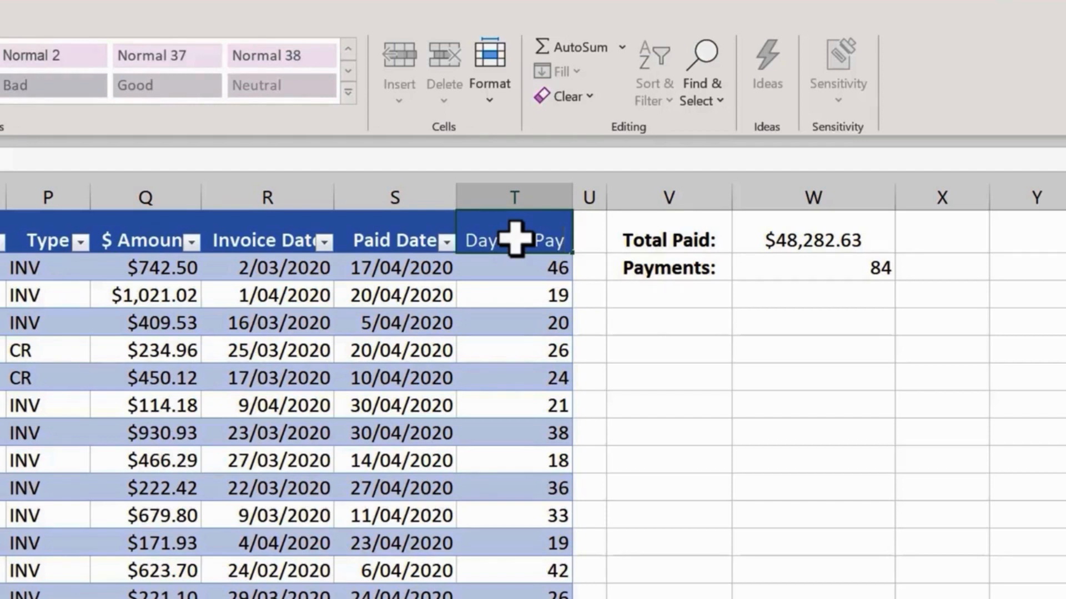
{"action": "key", "text": "Return"}
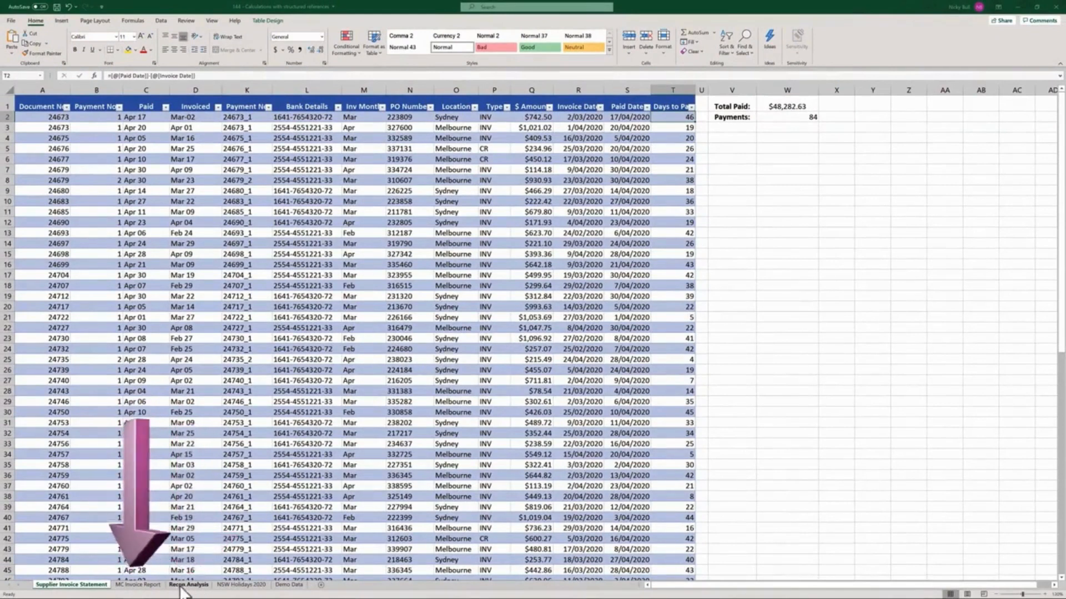
Step: View the MC Invoice Report sheet, then begin a SUMIFS formula for Sydney's Days Overdue in D8 of the Recon Analysis sheet
{"action": "left_click", "coordinate": [138, 585]}
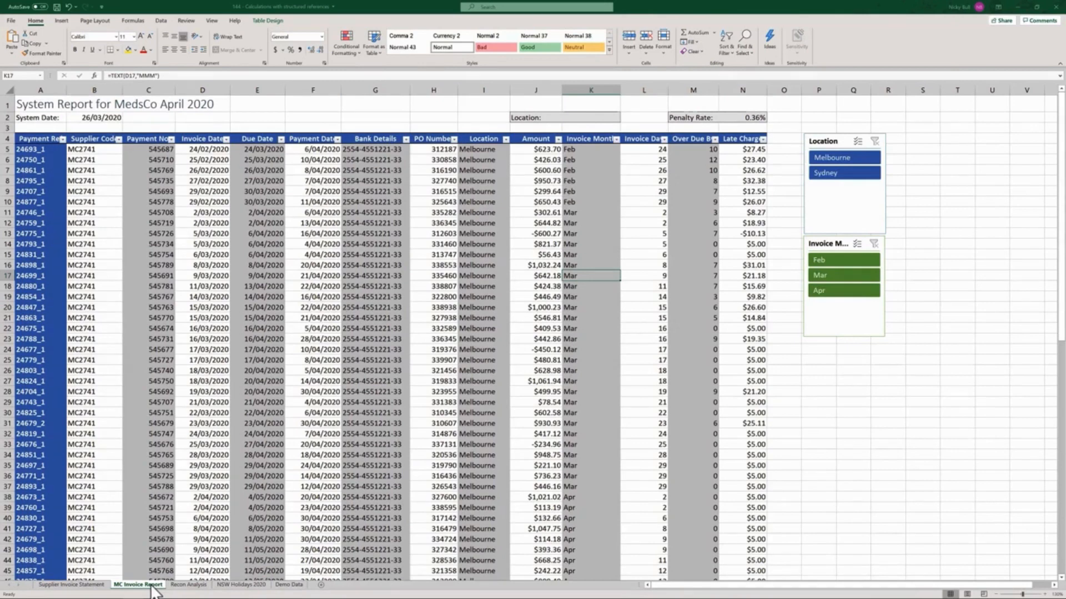
{"action": "left_click", "coordinate": [186, 585]}
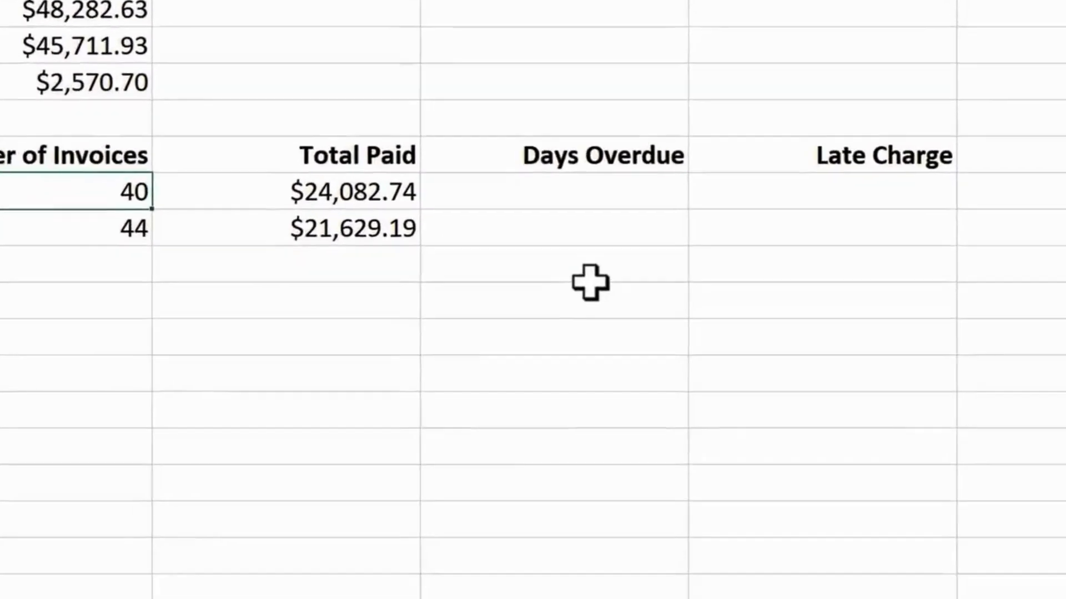
{"action": "left_click", "coordinate": [594, 198]}
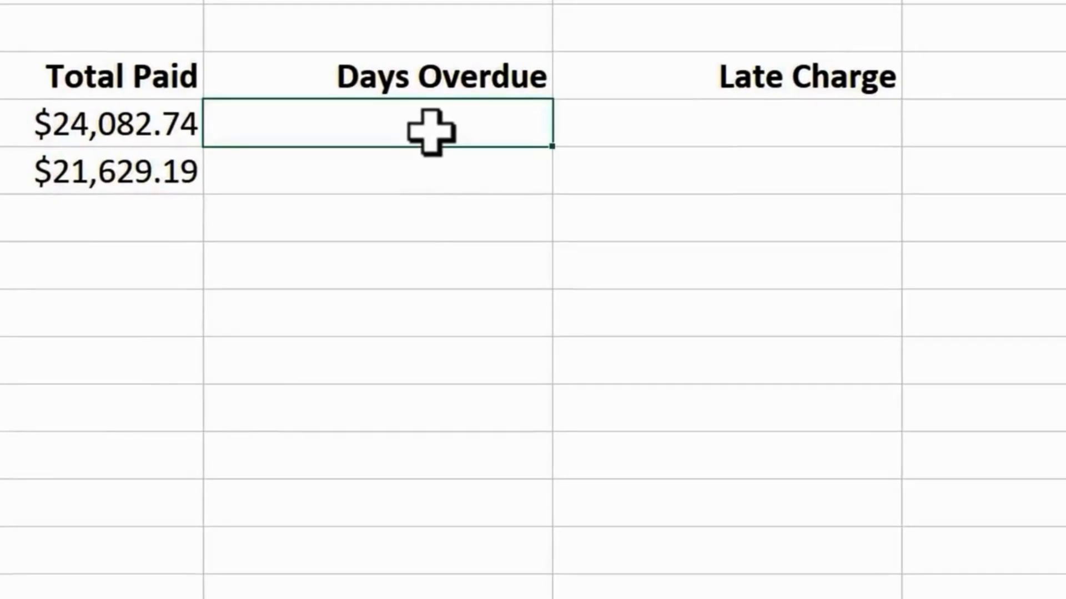
{"action": "type", "text": "=sum"}
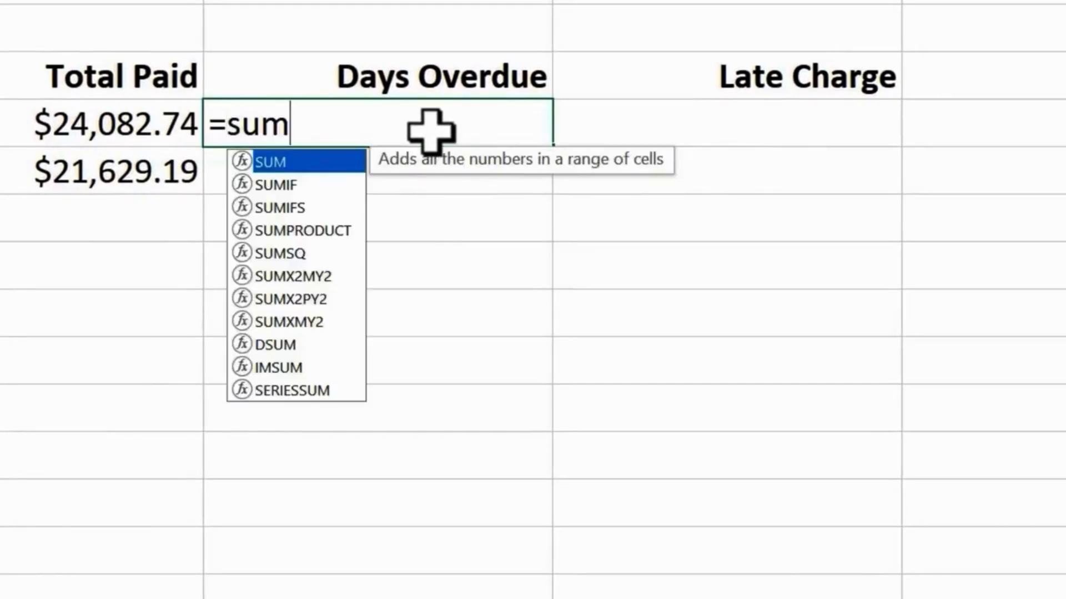
{"action": "type", "text": "i"}
{"action": "key", "text": "Down"}
{"action": "key", "text": "Tab"}
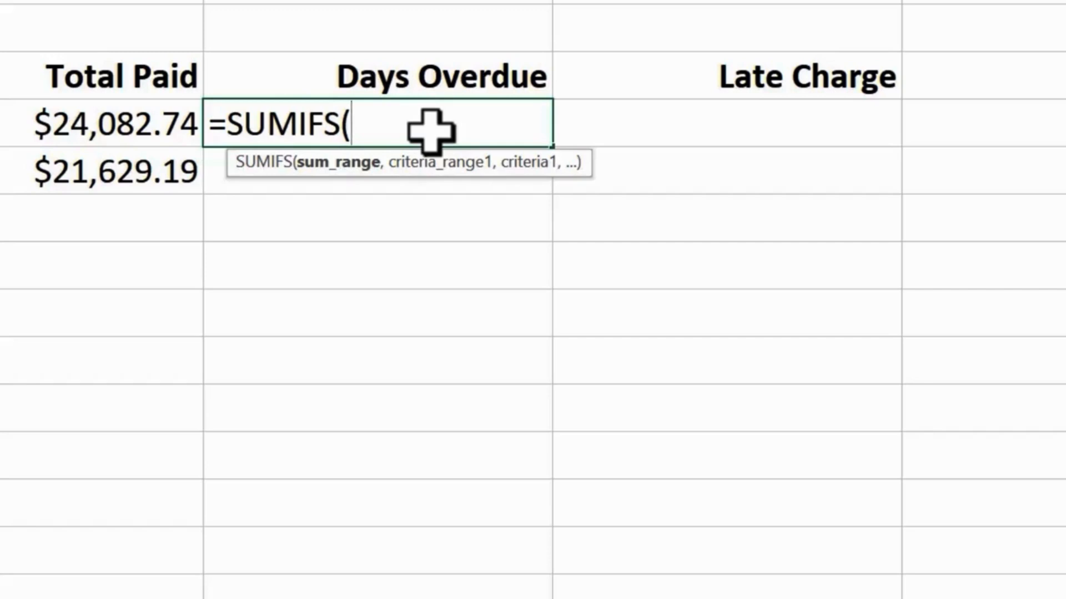
Step: Set the Over Due By column of tbl_MC as the sum range of the SUMIFS formula
{"action": "type", "text": "t"}
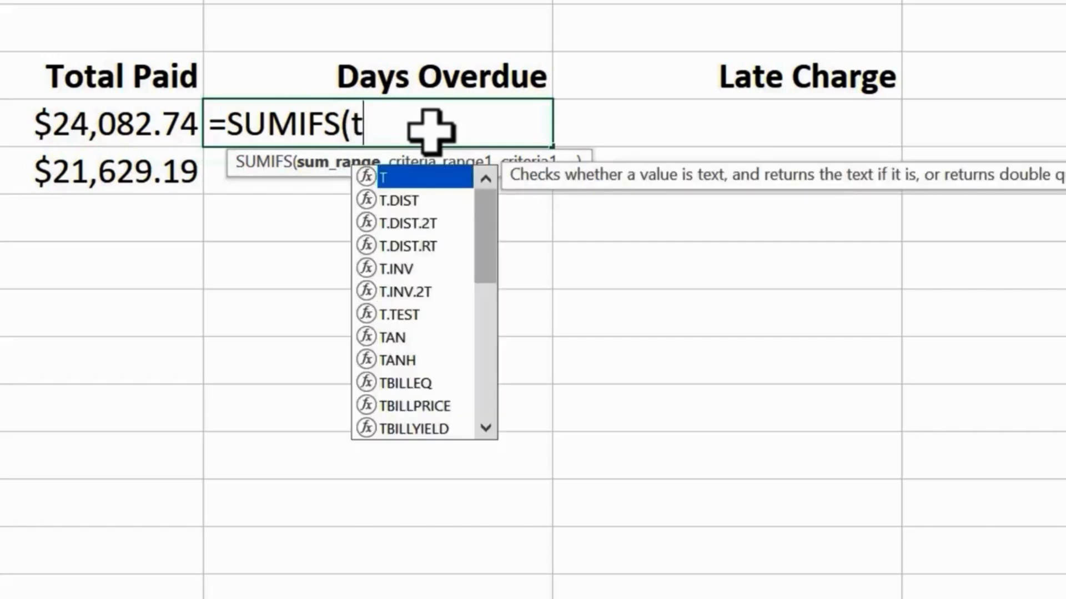
{"action": "type", "text": "bl"}
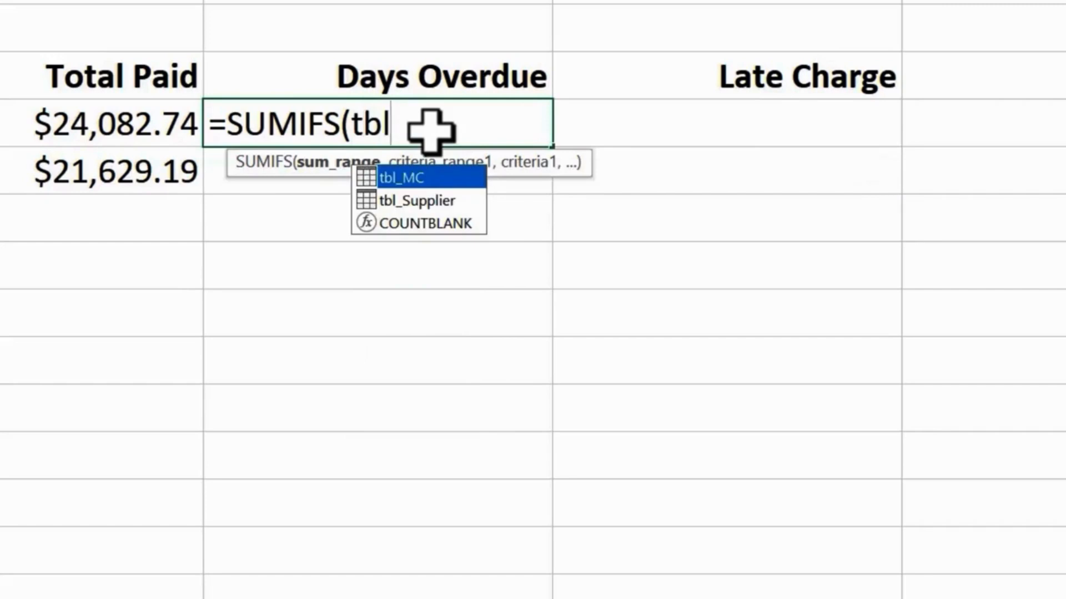
{"action": "key", "text": "Tab"}
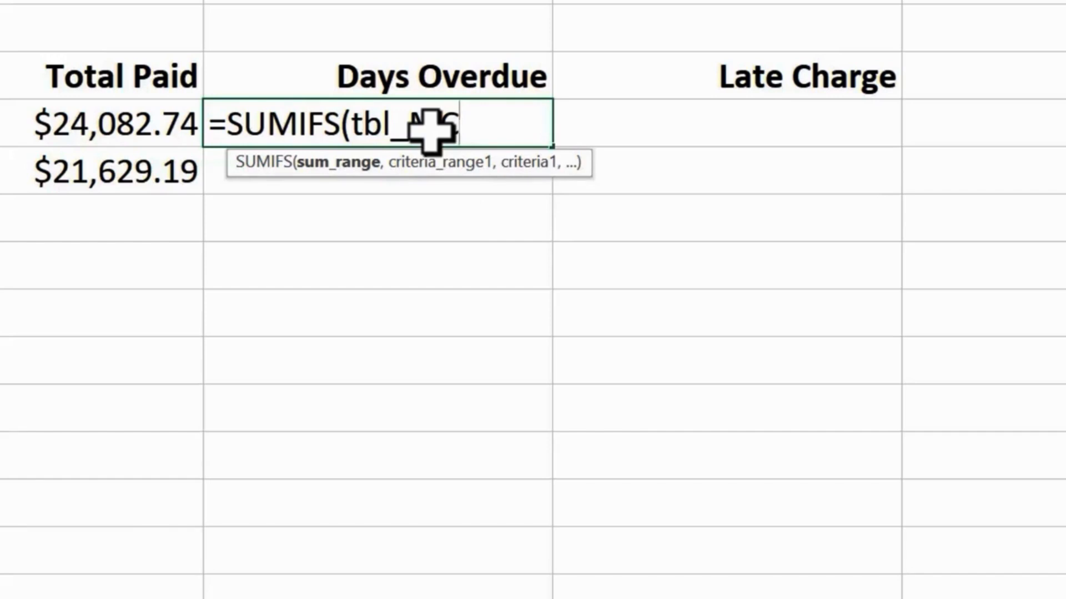
{"action": "type", "text": "["}
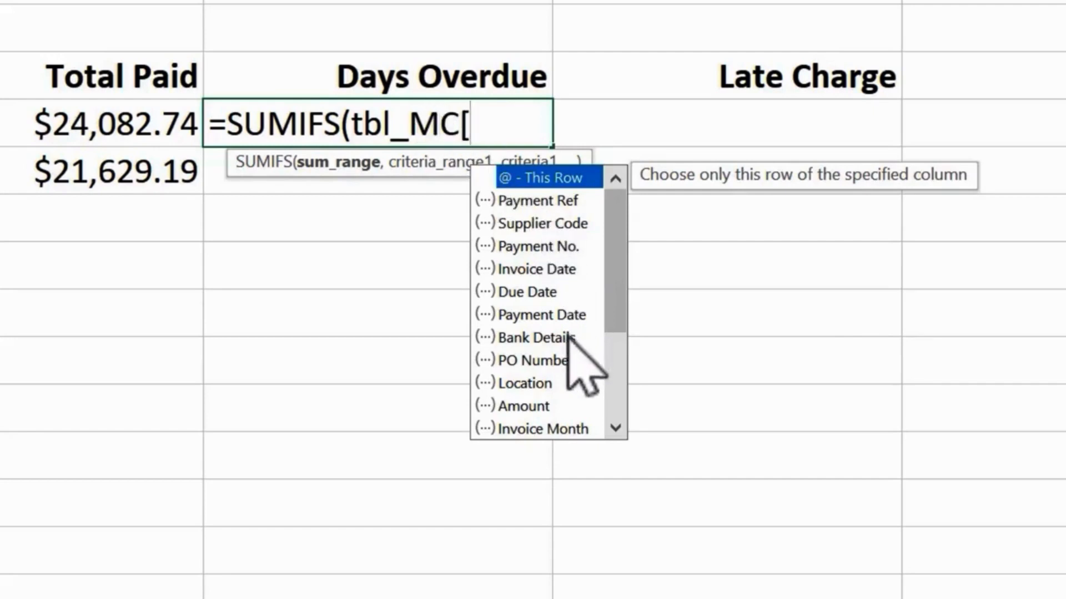
{"action": "left_click_drag", "start_coordinate": [615, 283], "coordinate": [595, 368]}
{"action": "double_click", "coordinate": [551, 314]}
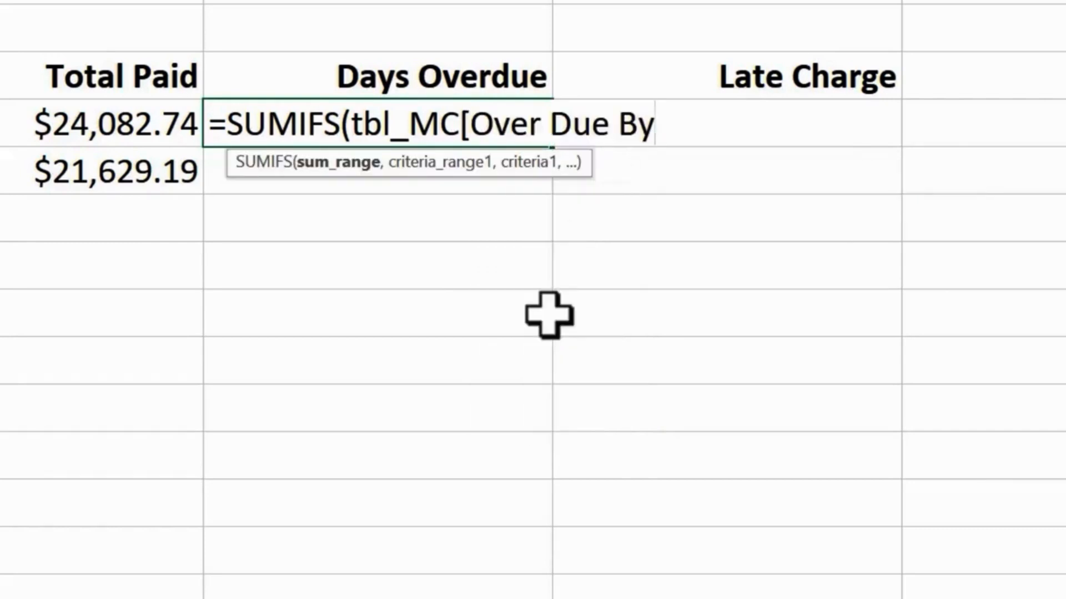
{"action": "type", "text": "]"}
{"action": "type", "text": ","}
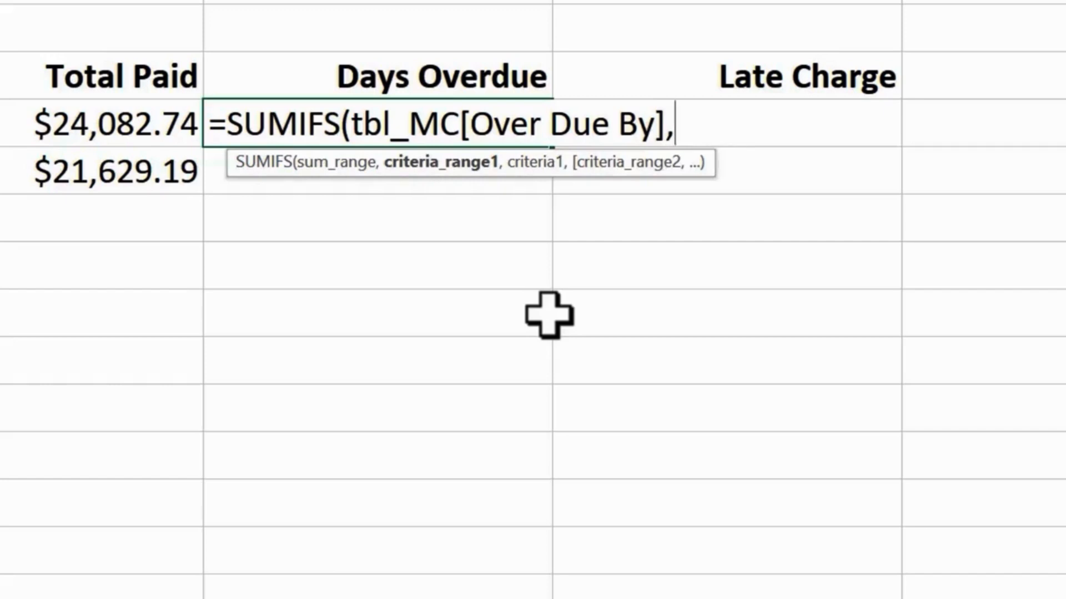
Step: Set the named range Location as the first criteria range of the SUMIFS formula
{"action": "type", "text": "lo"}
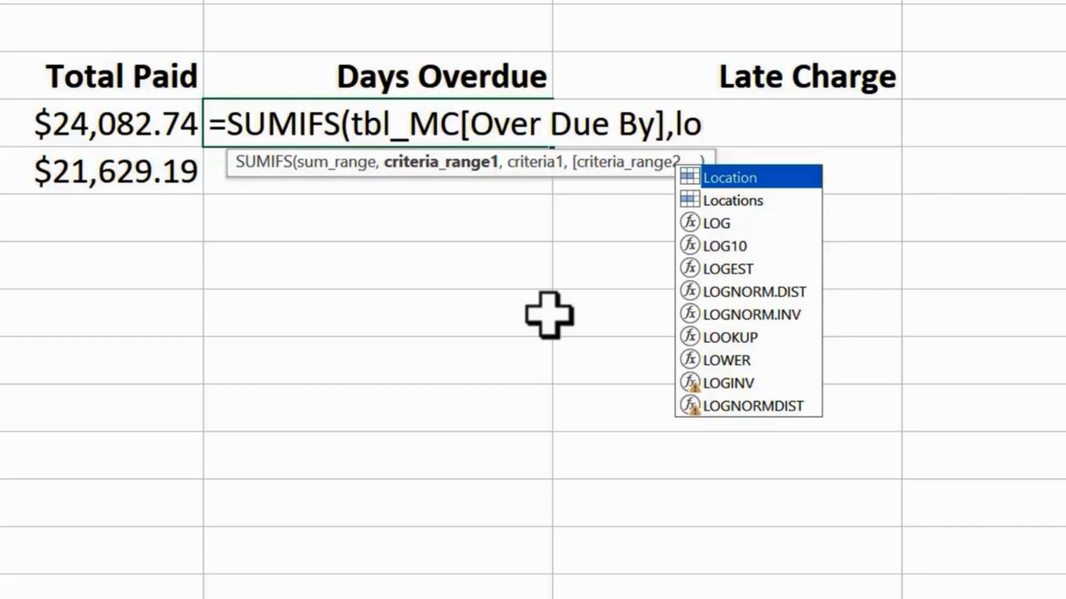
{"action": "key", "text": "Tab"}
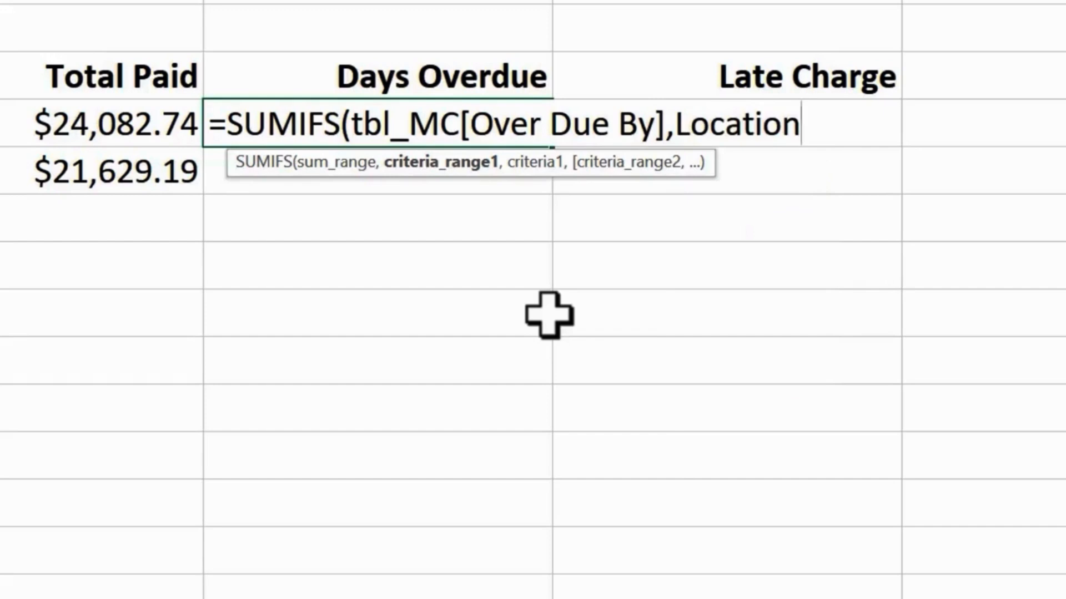
{"action": "type", "text": ","}
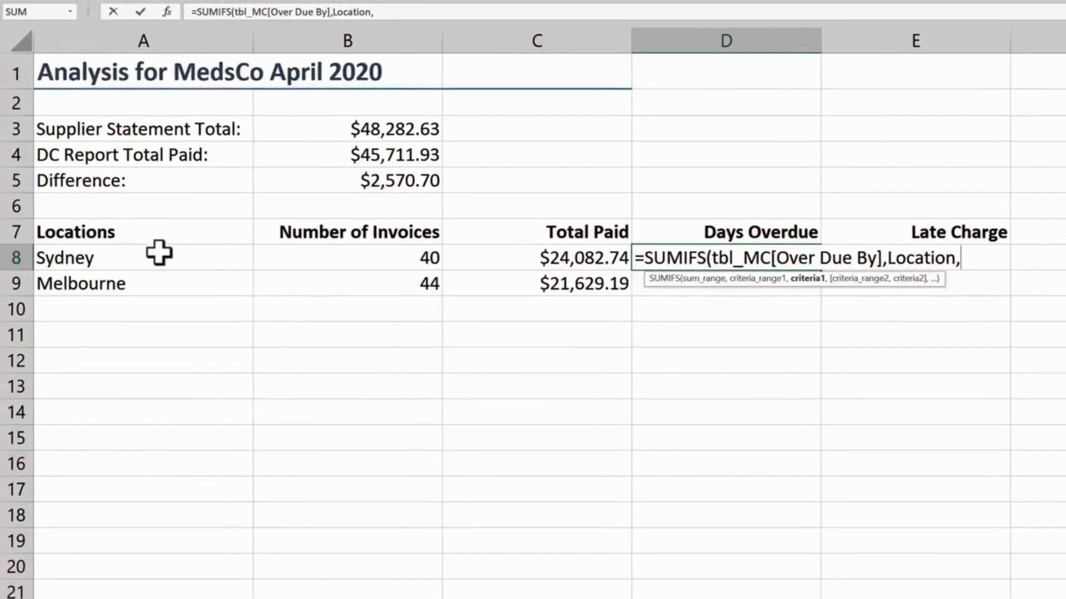
Step: Use the Sydney cell as the criterion with only its column locked, $A8, and complete the SUMIFS formula
{"action": "left_click", "coordinate": [155, 256]}
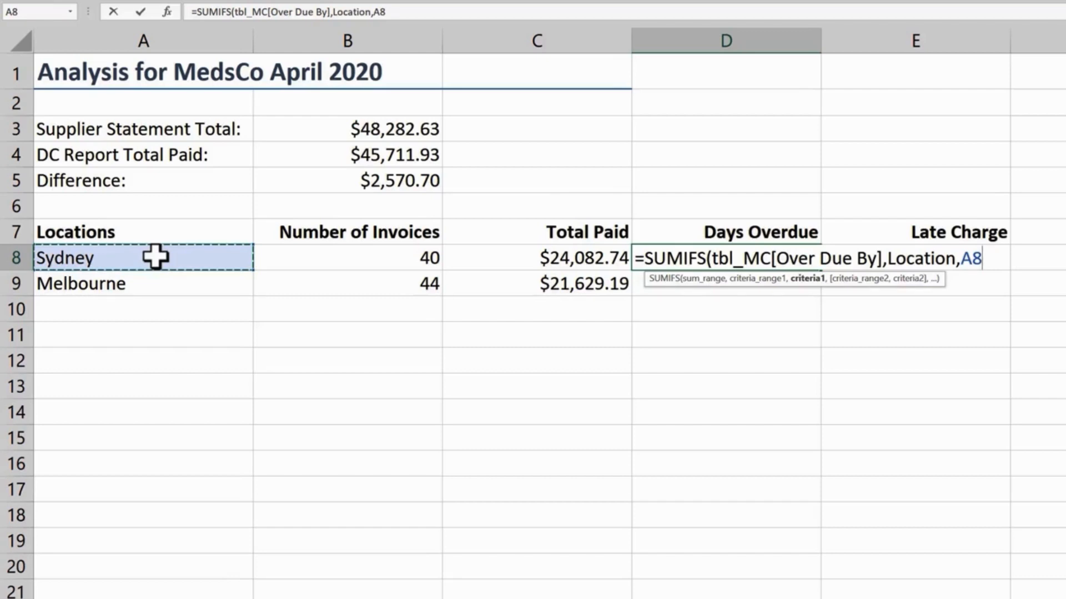
{"action": "key", "text": "F4"}
{"action": "key", "text": "F4"}
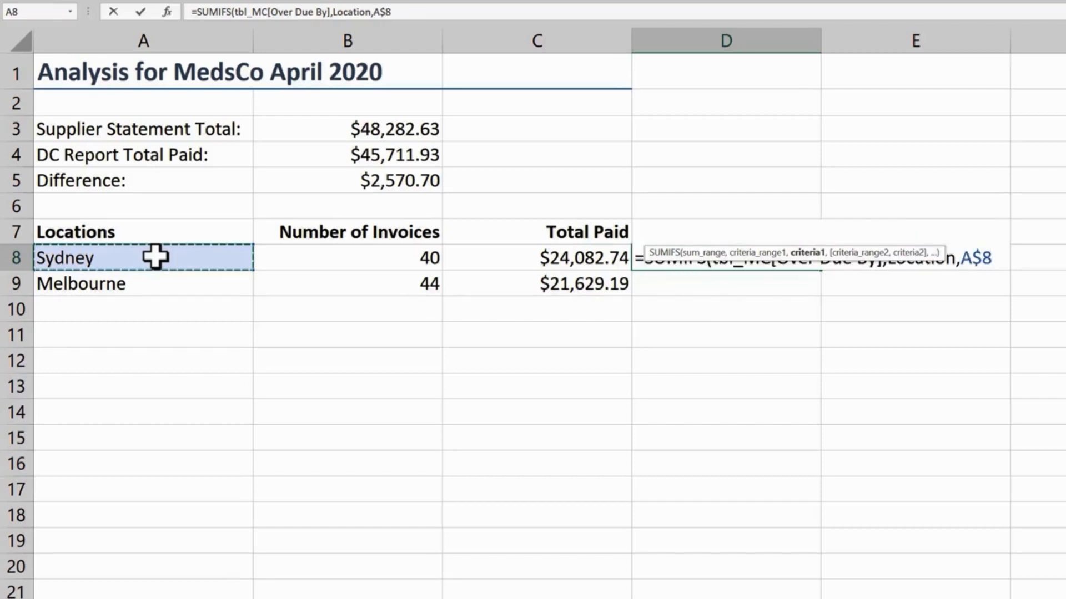
{"action": "key", "text": "F4"}
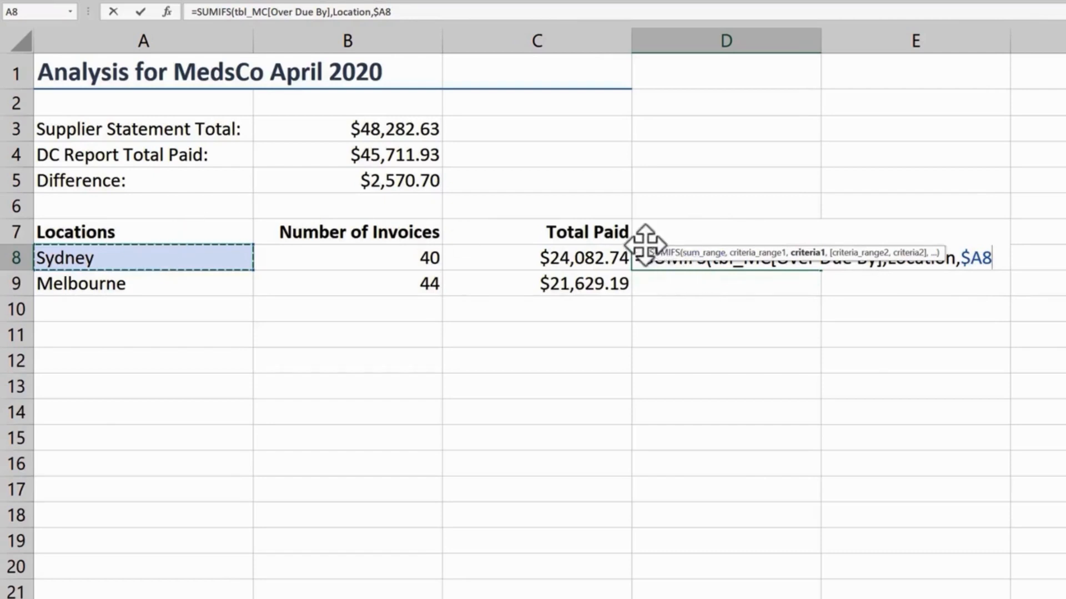
{"action": "left_click_drag", "start_coordinate": [643, 245], "coordinate": [644, 217]}
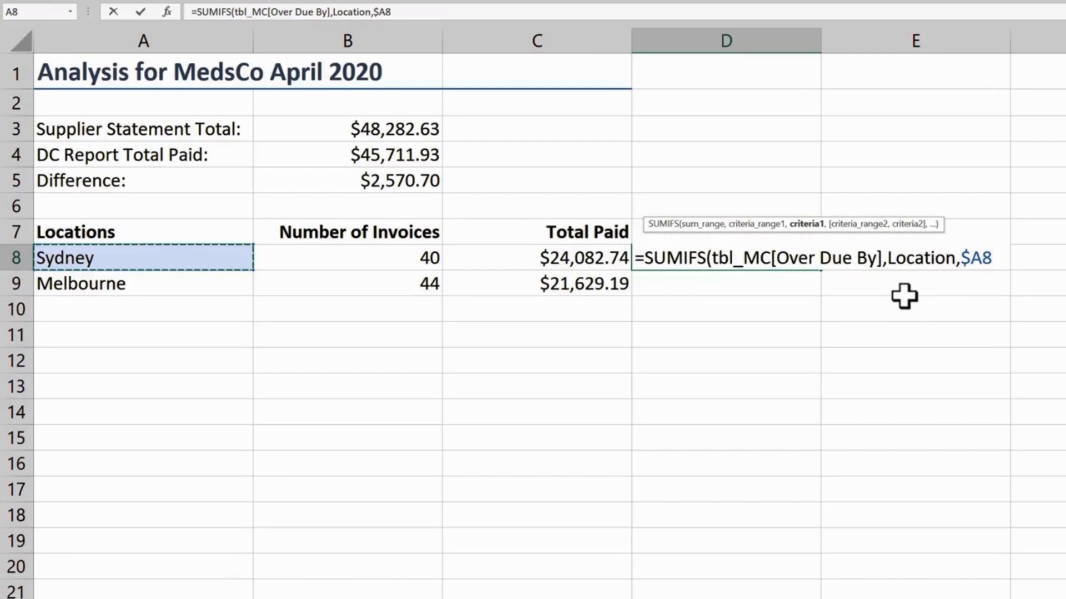
{"action": "type", "text": ")"}
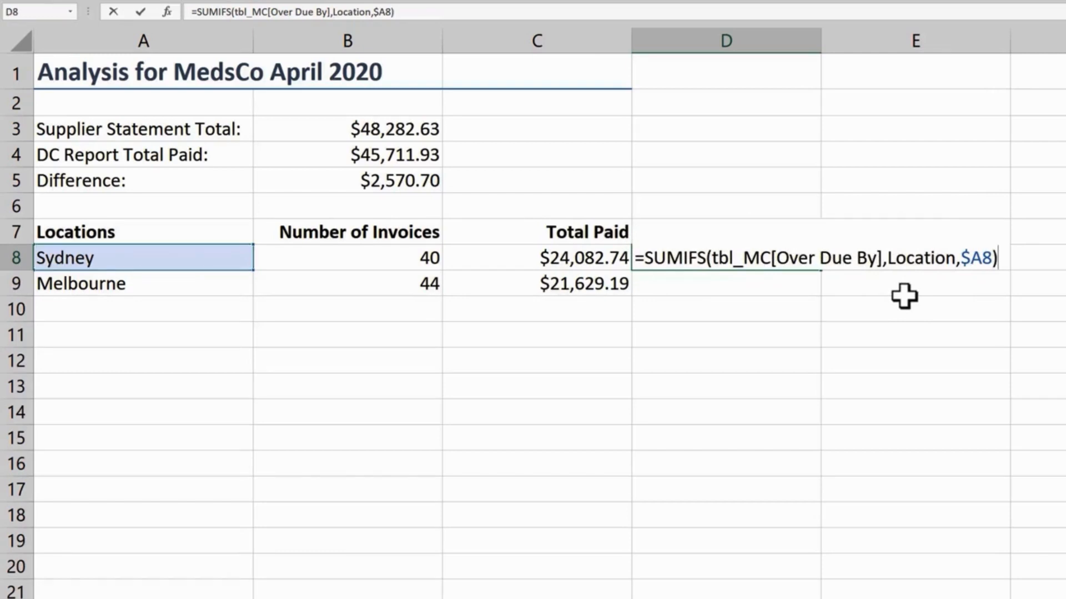
{"action": "key", "text": "Return"}
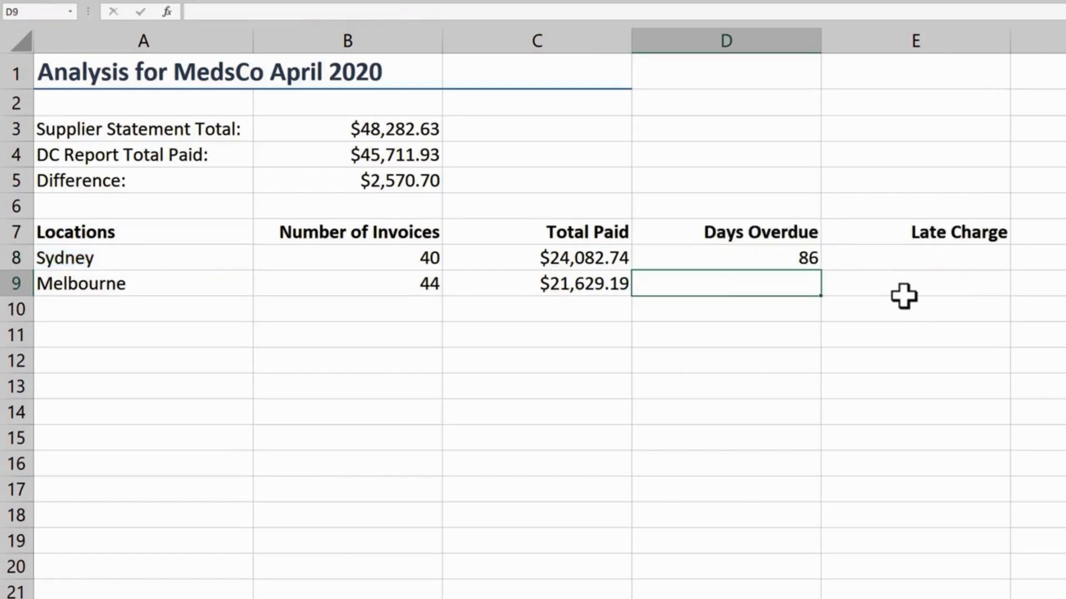
Step: Fill the D8 formula down to Melbourne and across the Late Charge column, filling the latter without formatting
{"action": "left_click", "coordinate": [813, 257]}
{"action": "double_click", "coordinate": [820, 271]}
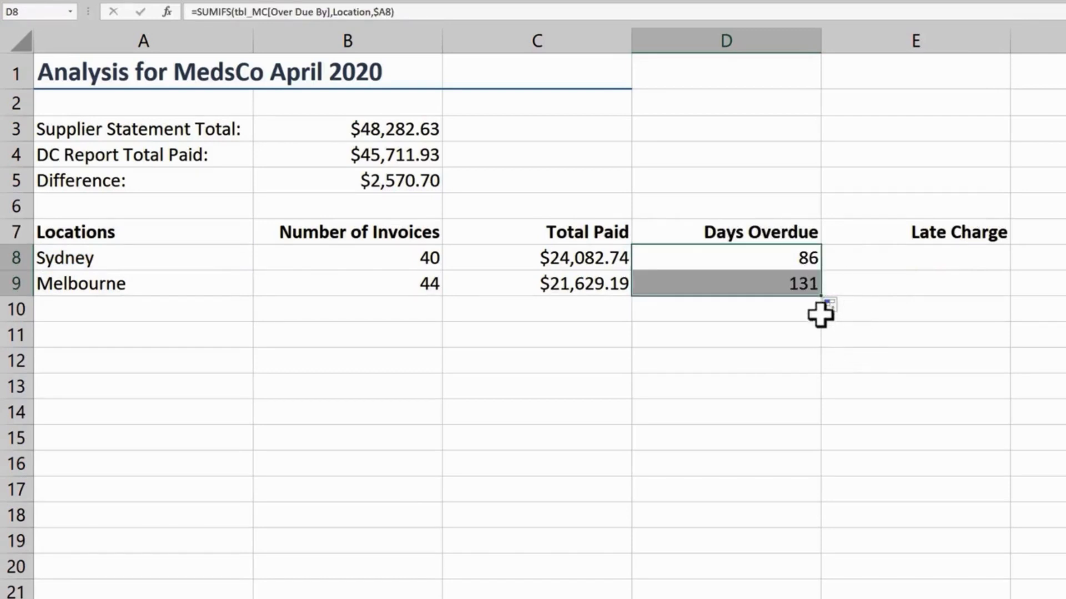
{"action": "left_click_drag", "start_coordinate": [822, 296], "coordinate": [997, 321]}
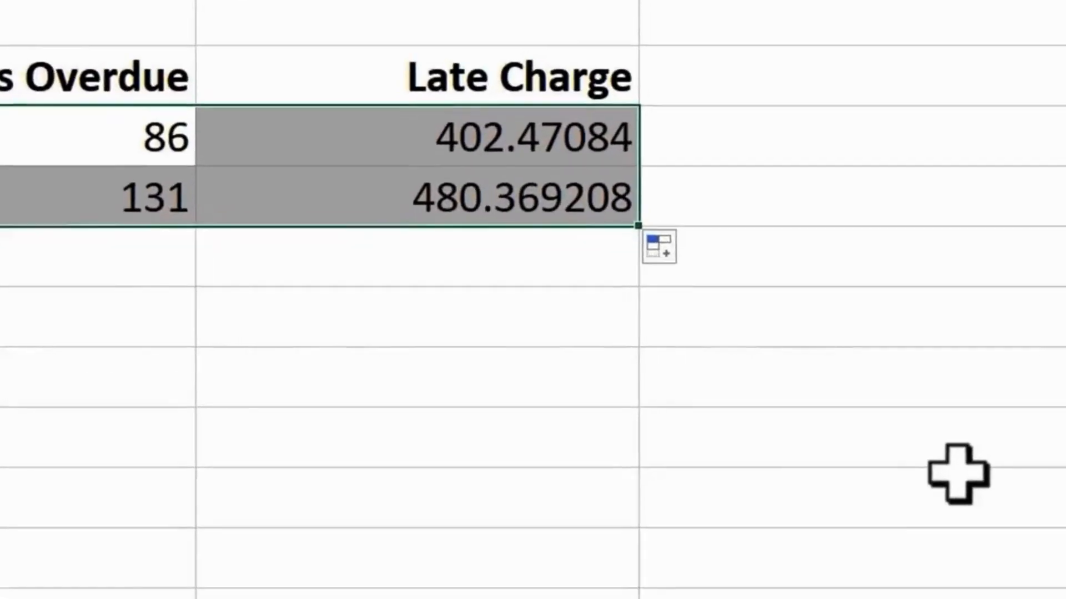
{"action": "left_click", "coordinate": [645, 244]}
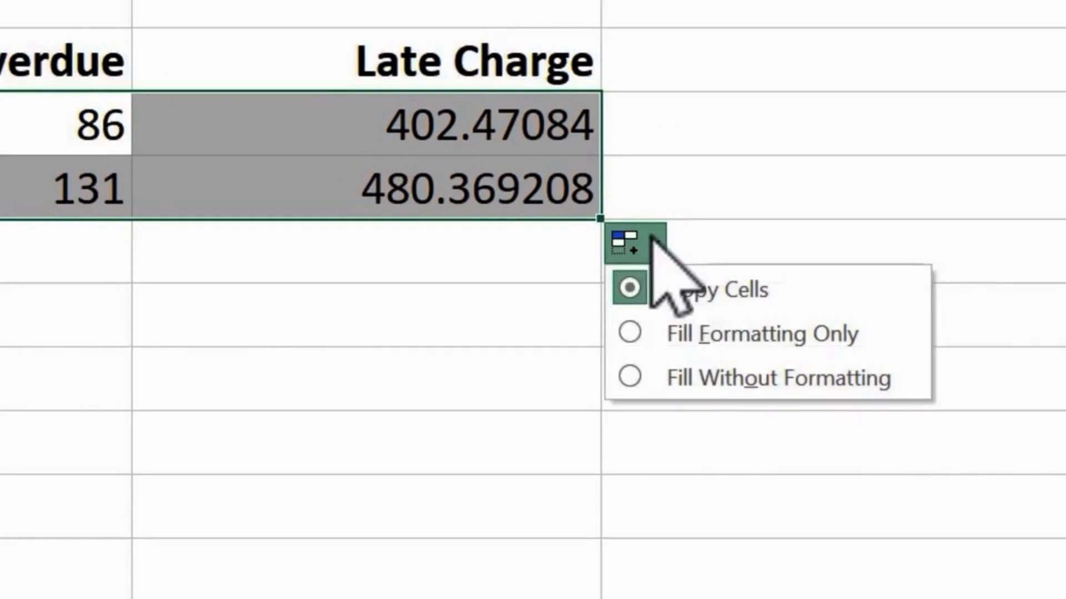
{"action": "left_click", "coordinate": [679, 372]}
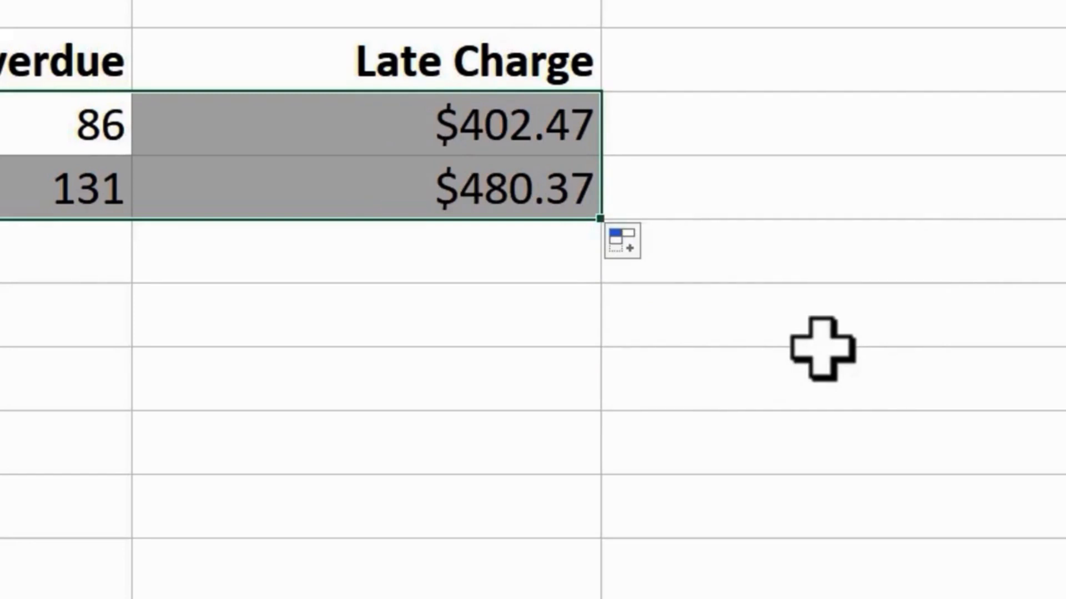
Step: Inspect the references in Melbourne's Late Charge formula in E9, then close the cell without editing it
{"action": "double_click", "coordinate": [512, 207]}
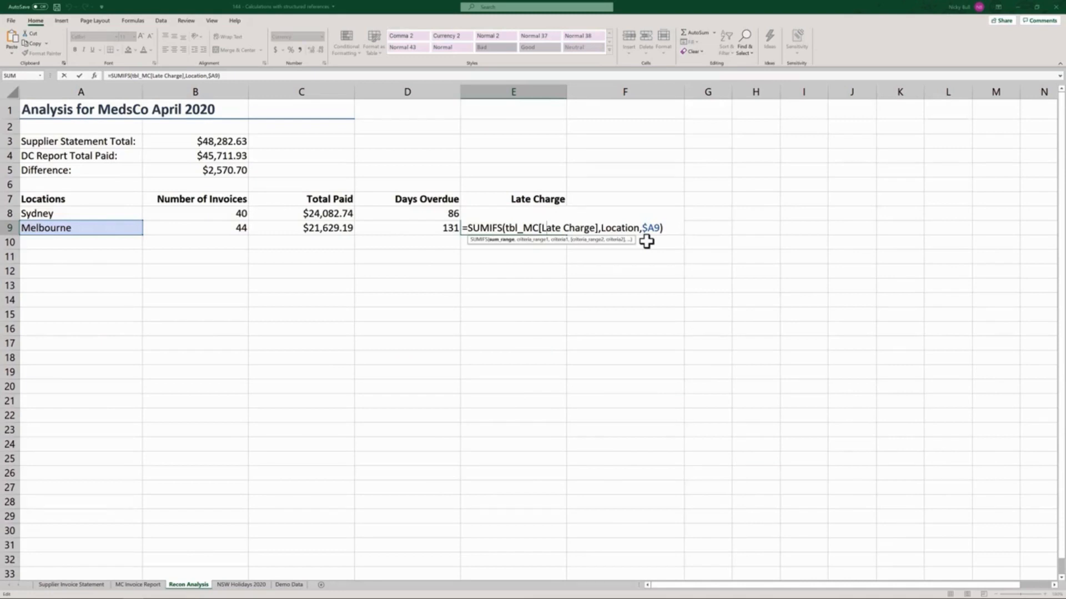
{"action": "key", "text": "Return"}
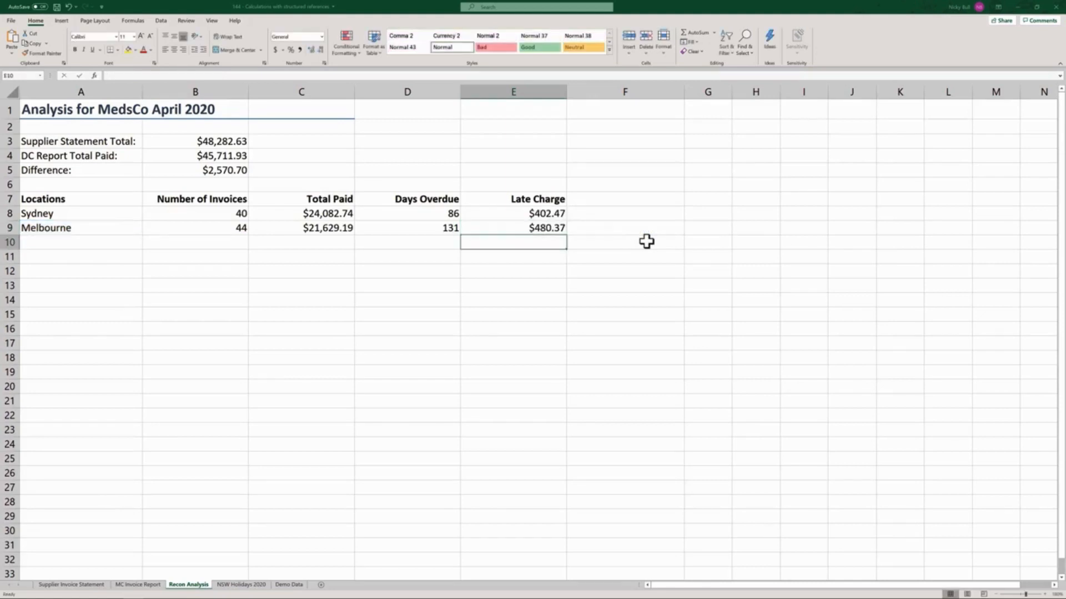